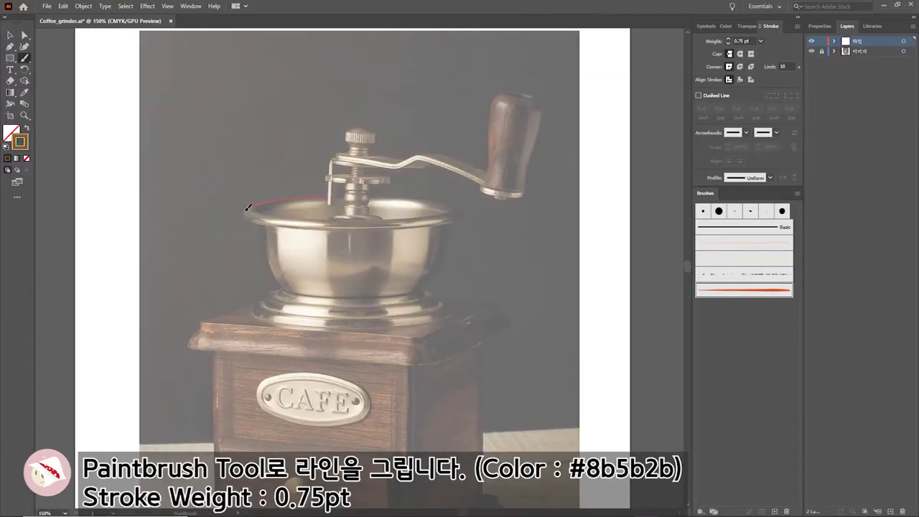
Step: Trace the grinder bowl's rim, left and right sides, and base line in brown
mouse_move(280, 223)
left_mouse_down()
mouse_move(402, 229)
mouse_move(460, 208)
mouse_move(435, 196)
left_mouse_up()
left_click_drag(284, 283, 345, 295)
left_click_drag(431, 278, 450, 220)
scroll(446, 248, "down", 2)
mouse_move(276, 251)
left_mouse_down()
mouse_move(377, 257)
mouse_move(421, 247)
left_mouse_up()
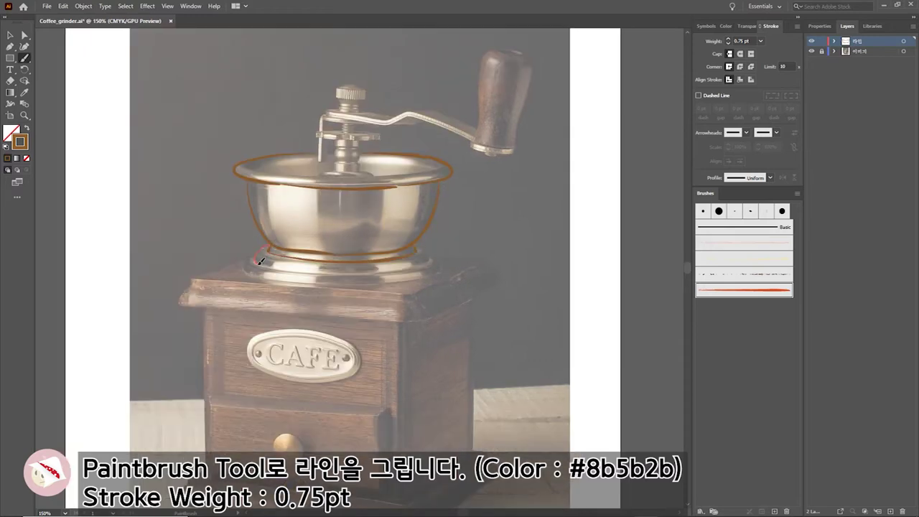
Step: Outline the base plate below the bowl and the box lid's top, right and front edges
mouse_move(260, 261)
left_mouse_down()
mouse_move(427, 248)
mouse_move(245, 260)
mouse_move(434, 272)
left_mouse_up()
scroll(434, 262, "down", 2)
left_click_drag(244, 231, 422, 265)
left_click_drag(439, 226, 410, 288)
left_click_drag(507, 244, 413, 289)
left_click_drag(189, 267, 343, 282)
scroll(215, 234, "down", 3)
Step: Trace the box's left edge, front corner and right edge down to the base
left_click_drag(215, 234, 213, 387)
scroll(215, 373, "down", 3)
left_click_drag(421, 191, 423, 362)
left_click_drag(496, 209, 494, 320)
left_click_drag(418, 368, 442, 357)
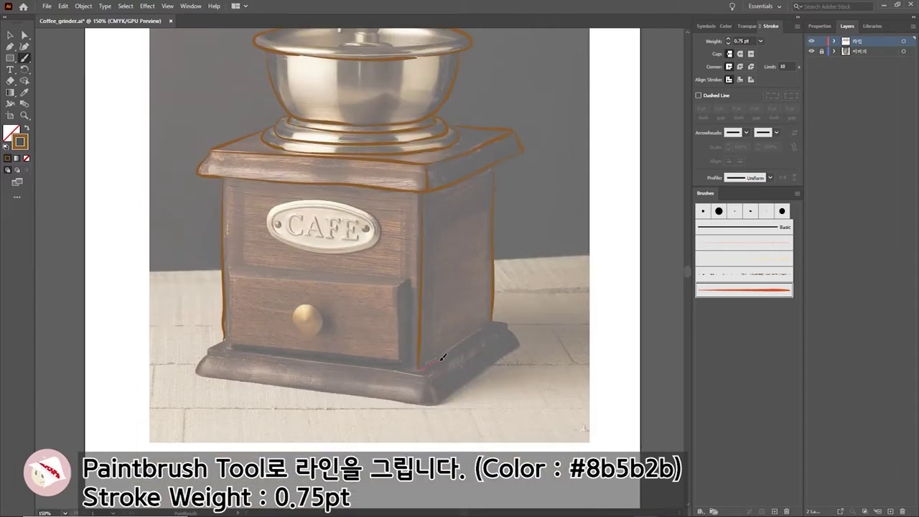
Step: Outline the base's top edge, front corner, sides and bottom edge
left_click_drag(509, 318, 422, 370)
left_click_drag(426, 373, 434, 401)
left_click_drag(511, 328, 436, 402)
mouse_move(209, 353)
left_mouse_down()
mouse_move(431, 402)
mouse_move(511, 328)
left_mouse_up()
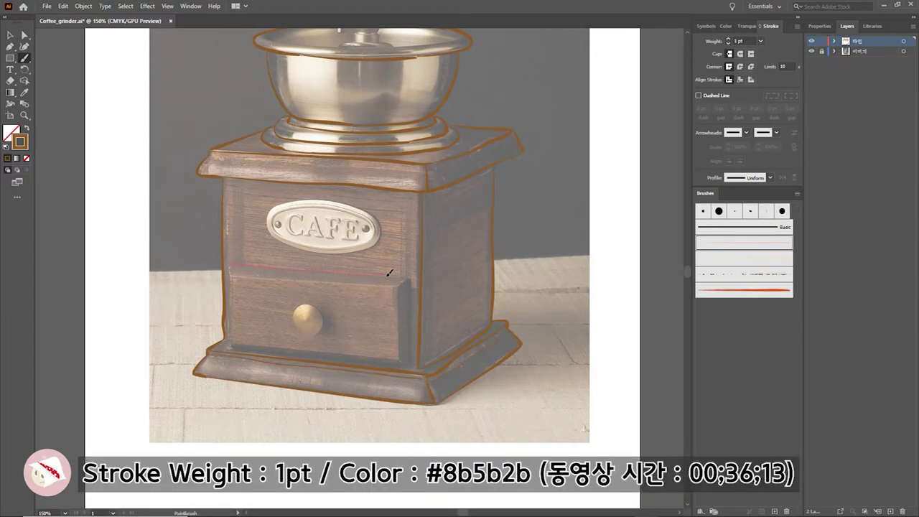
Step: Trace the drawer's top and right edges at 1 pt and outline the CAFE plate oval
left_click_drag(385, 266, 232, 260)
left_click_drag(361, 282, 398, 287)
mouse_move(401, 289)
left_mouse_down()
mouse_move(402, 359)
mouse_move(410, 362)
left_mouse_up()
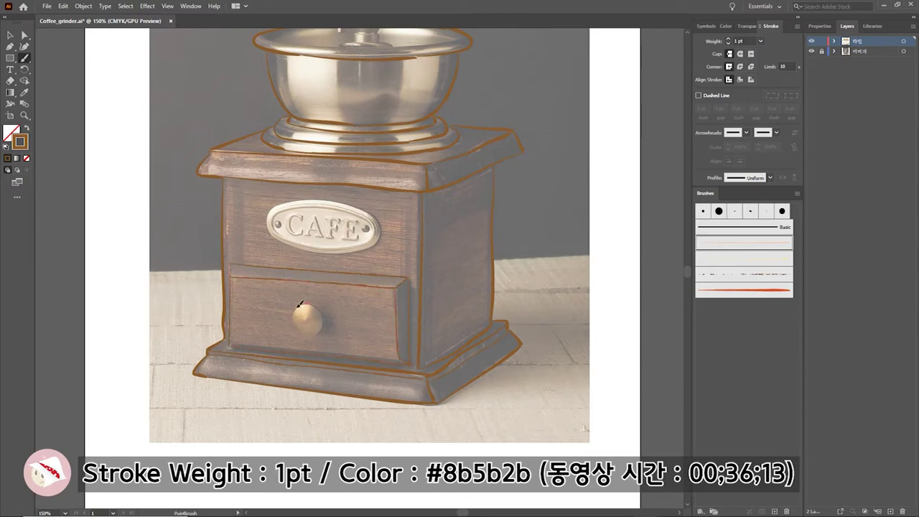
mouse_move(368, 266)
left_mouse_down()
mouse_move(293, 263)
mouse_move(290, 285)
mouse_move(321, 288)
mouse_move(349, 266)
left_mouse_up()
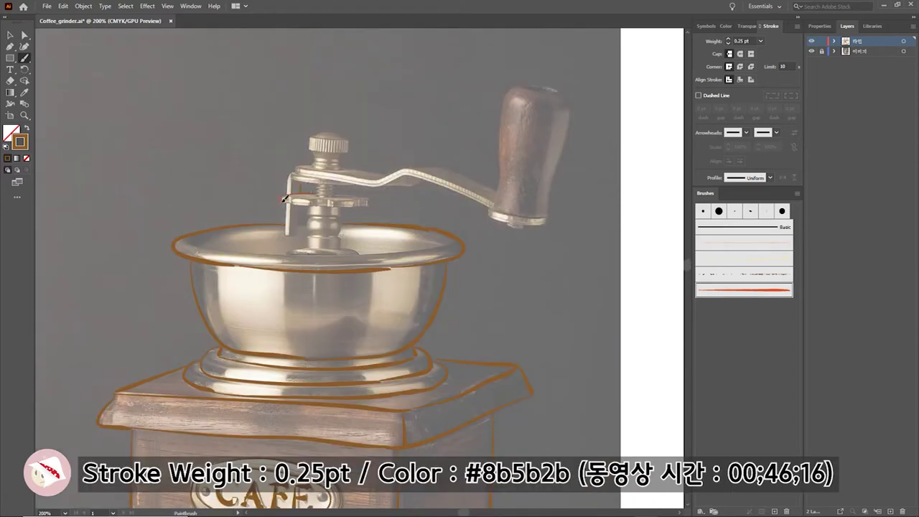
Step: Outline the washer under the knob and the crank arm's edges at 0.25 pt
mouse_move(285, 199)
left_mouse_down()
mouse_move(369, 200)
mouse_move(300, 196)
mouse_move(285, 231)
mouse_move(289, 178)
mouse_move(331, 181)
mouse_move(300, 170)
mouse_move(475, 196)
left_mouse_up()
mouse_move(310, 165)
left_mouse_down()
mouse_move(481, 174)
mouse_move(426, 170)
left_mouse_up()
left_click_drag(353, 165, 397, 184)
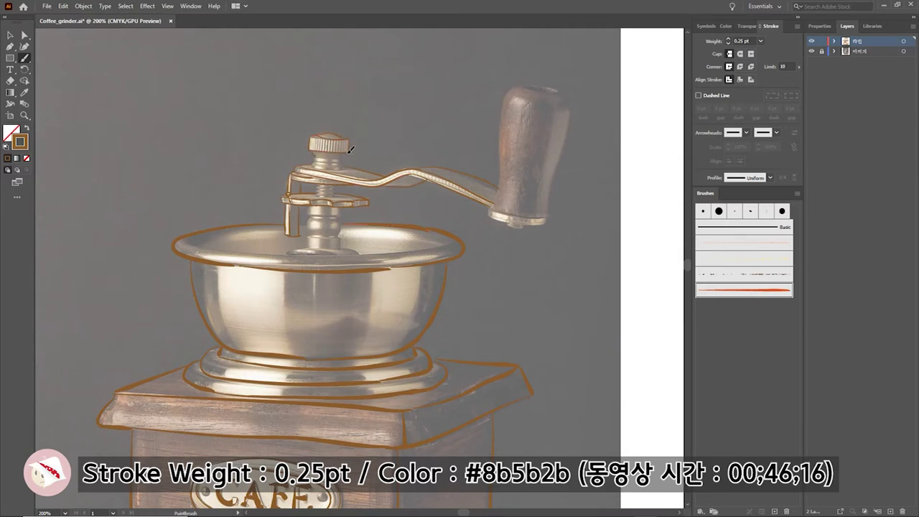
Step: Outline the knob collar, the spindle below the washer and the spindle base
left_click_drag(346, 156, 309, 165)
left_click_drag(342, 214, 310, 224)
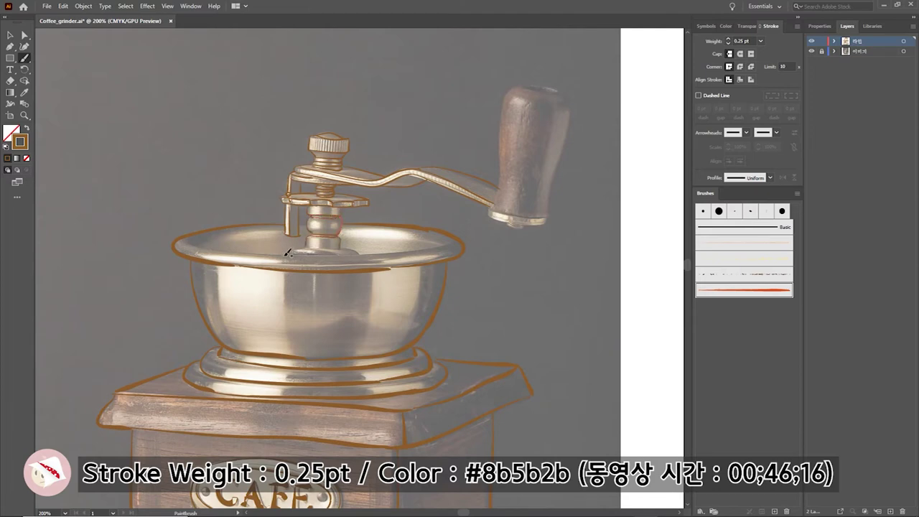
left_click_drag(289, 252, 321, 249)
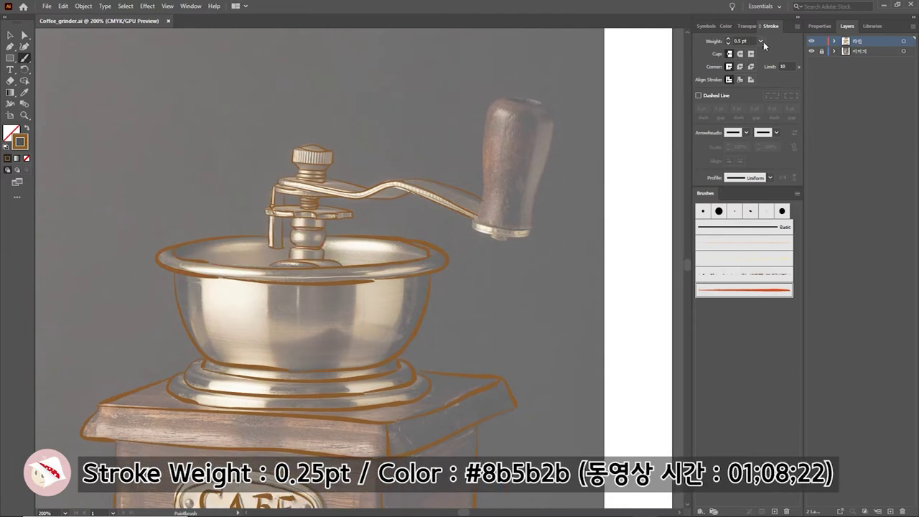
Step: At 0.25 pt, trace the wooden handle's top, left edge and bottom, then zoom out
left_click(761, 41)
left_click(767, 57)
left_click_drag(532, 102, 507, 92)
left_click_drag(485, 151, 480, 214)
left_click_drag(545, 165, 479, 229)
key("ctrl+1")
Step: Hide the reference photo layer and set the handle outline to 0.5 pt
left_click(812, 51)
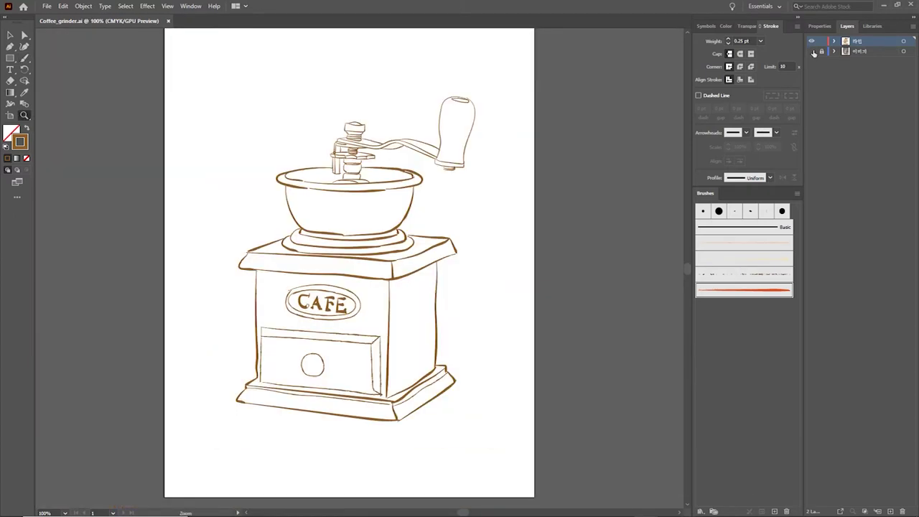
key("v")
left_click(464, 137)
left_click(435, 117)
left_click(760, 41)
left_click(771, 64)
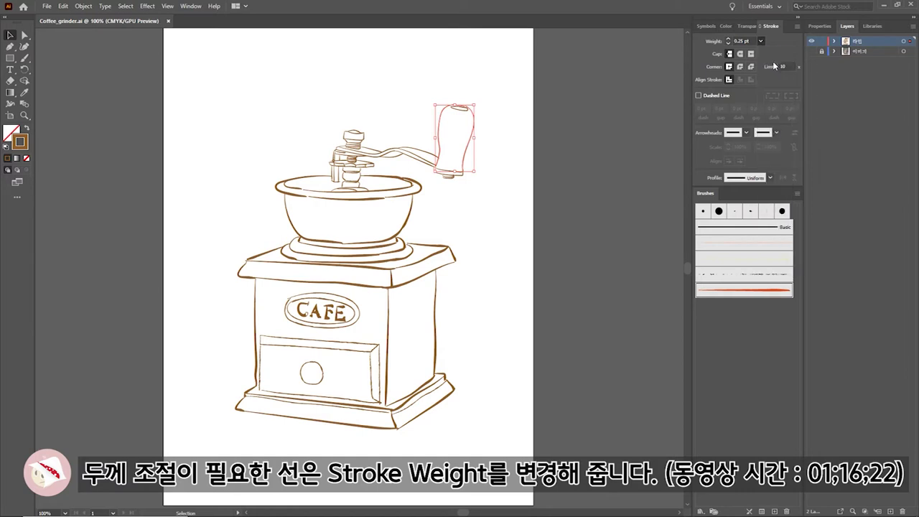
left_click(406, 130)
Step: Set the crank arm and the ring under the handle to 0.5 pt, then save
left_click(420, 162)
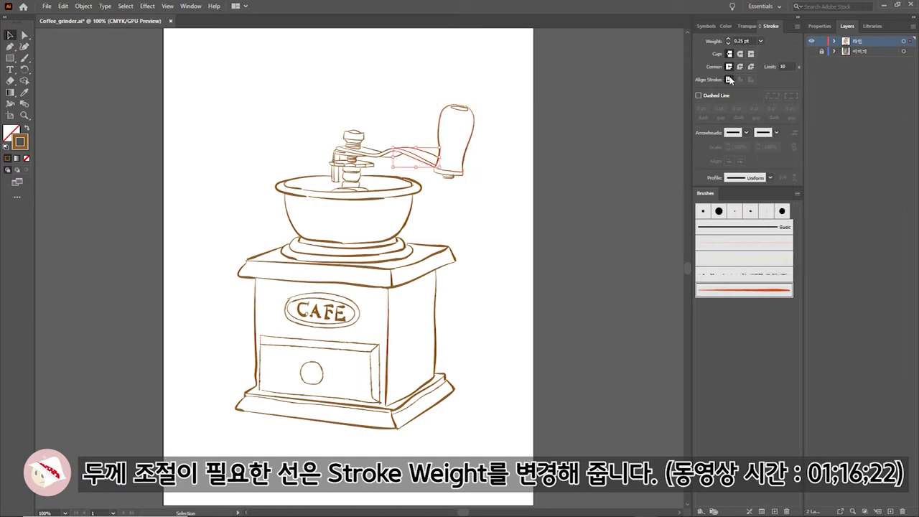
left_click(760, 41)
left_click(770, 63)
left_click(570, 246)
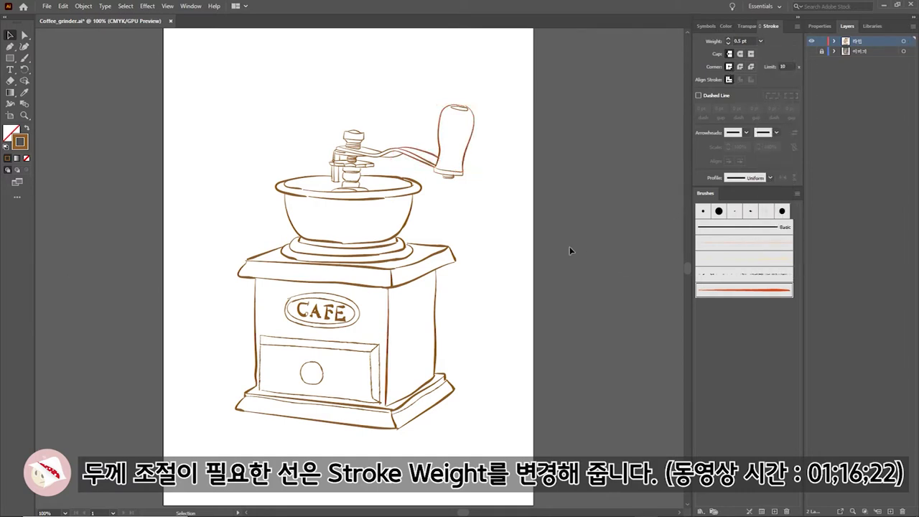
left_click(443, 173)
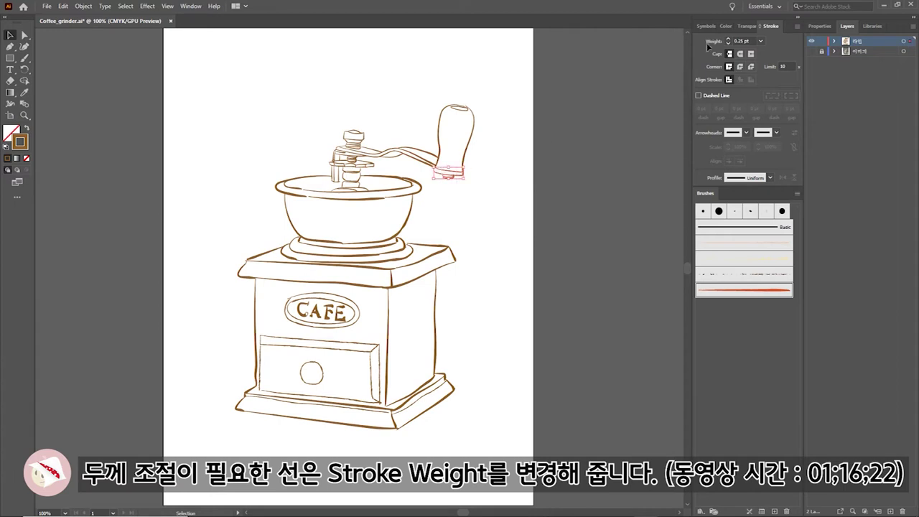
left_click(760, 41)
left_click(770, 63)
left_click(561, 262)
key("ctrl+s")
Step: Set the grinder shaft lines and the drawer top lines to 0.5 pt
left_click(344, 190)
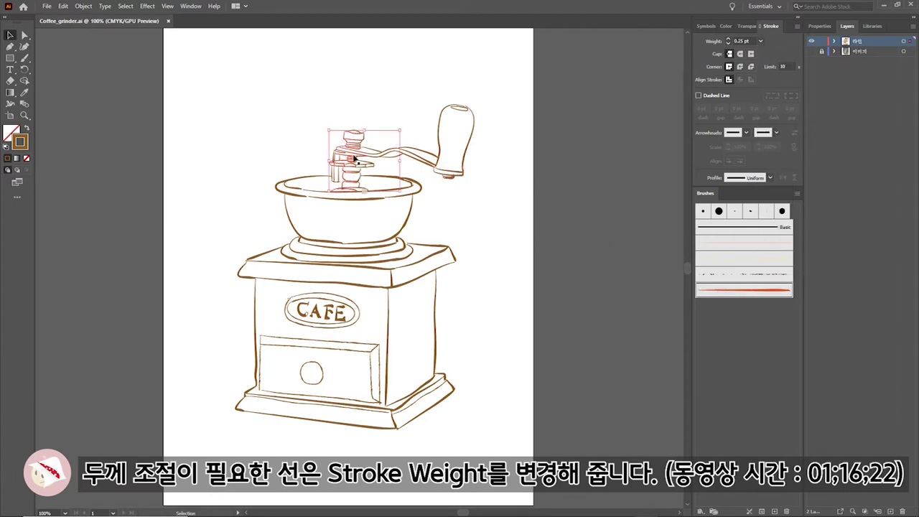
left_click(761, 41)
left_click(770, 62)
left_click(537, 273)
left_click(334, 334)
left_click(761, 290)
left_click(542, 380)
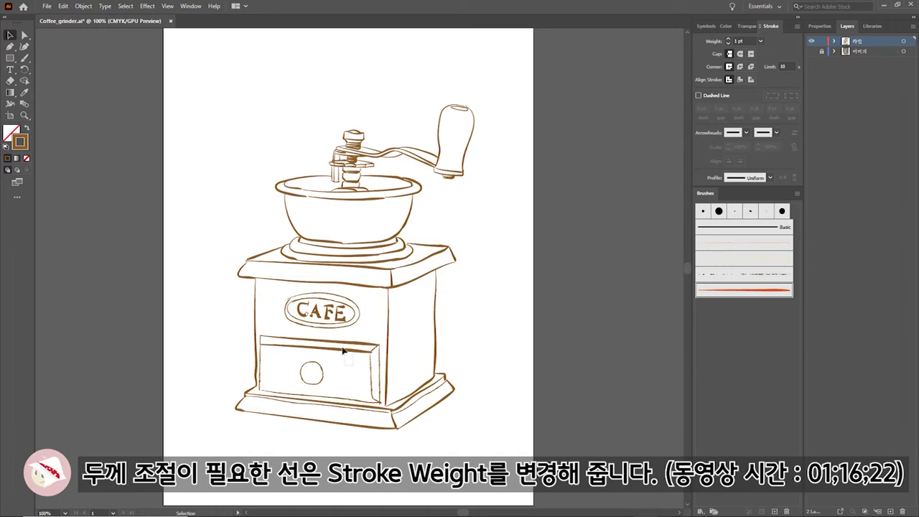
left_click(340, 343)
left_click(761, 41)
left_click(777, 63)
left_click(542, 368)
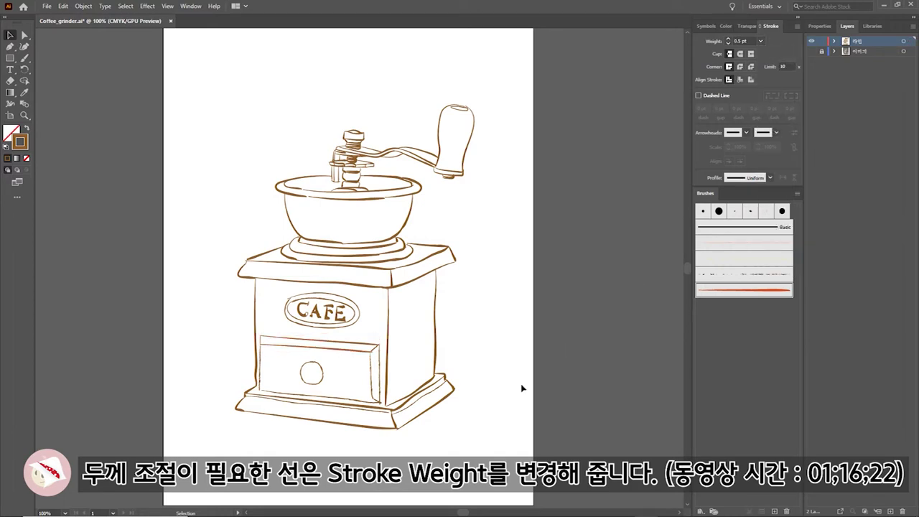
Step: Set the drawer outlines and round drawer knob to 0.5 pt with a different brush style
left_click(382, 384)
left_click(286, 384, "shift")
left_click(261, 365, "shift")
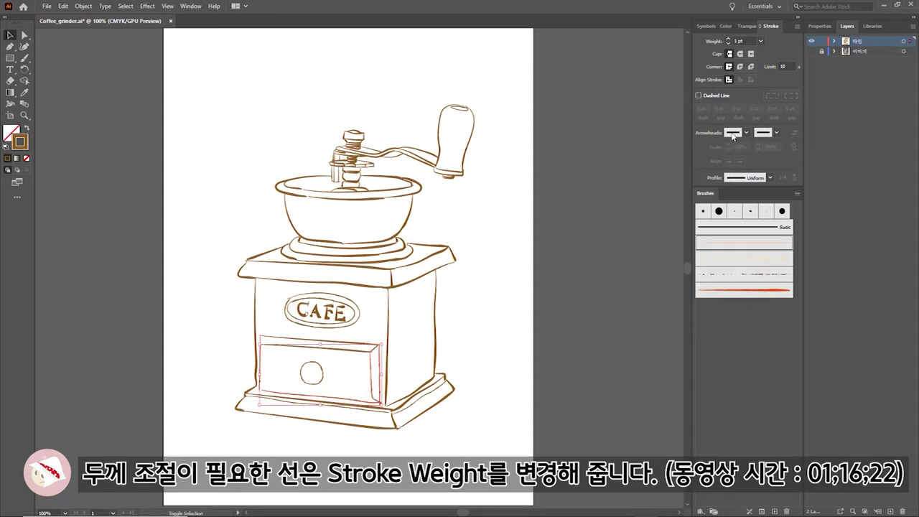
left_click(760, 43)
left_click(767, 66)
left_click(741, 289)
left_click(352, 389)
left_click(312, 372)
left_click(761, 41)
left_click(766, 63)
left_click(745, 294)
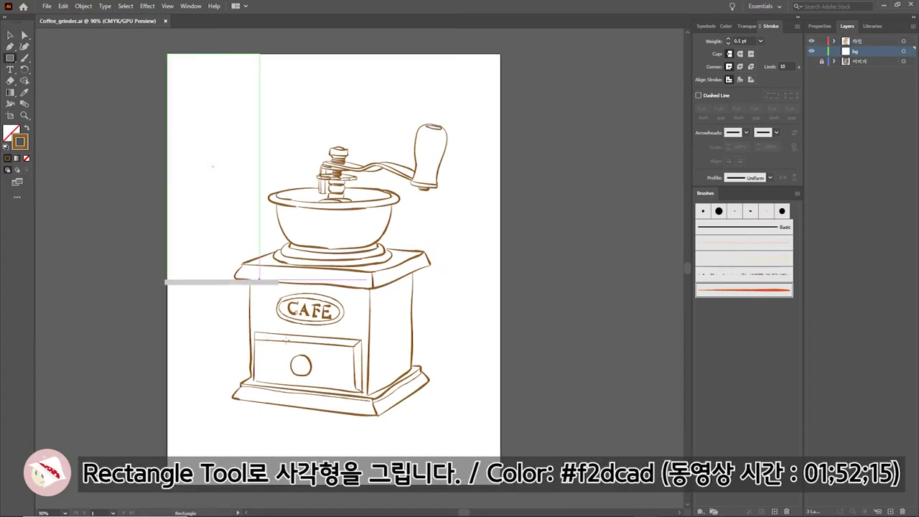
Step: Cover the artboard with a cream #f2dcad-filled rectangle, then begin hatching the bowl front
left_click_drag(260, 280, 500, 483)
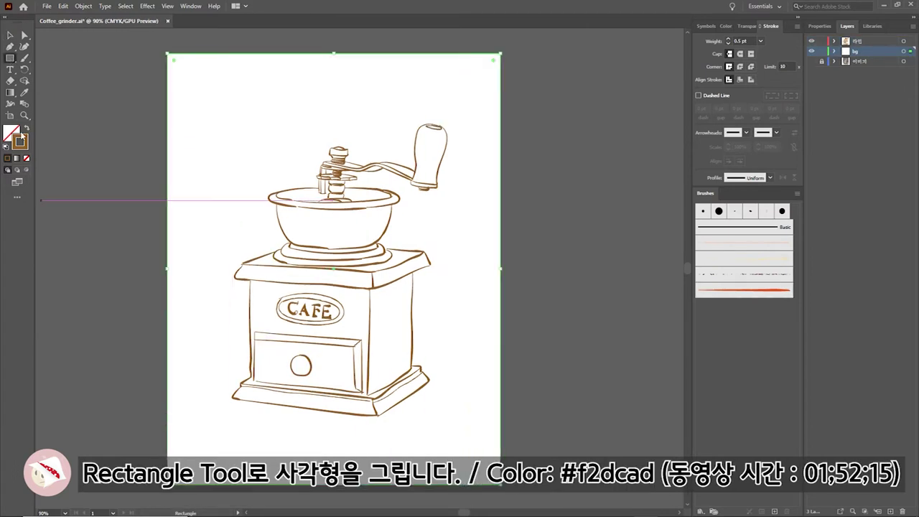
left_click(26, 128)
double_click(11, 132)
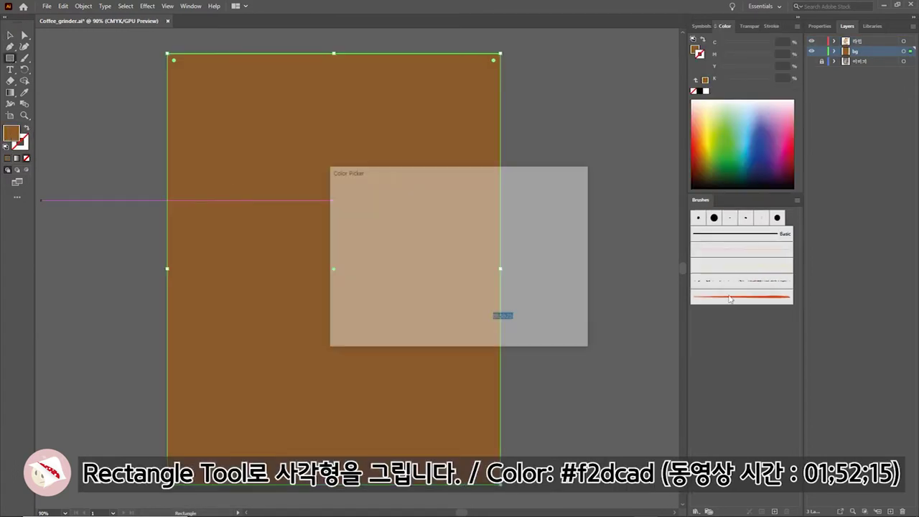
type("f2dcad")
left_click(559, 203)
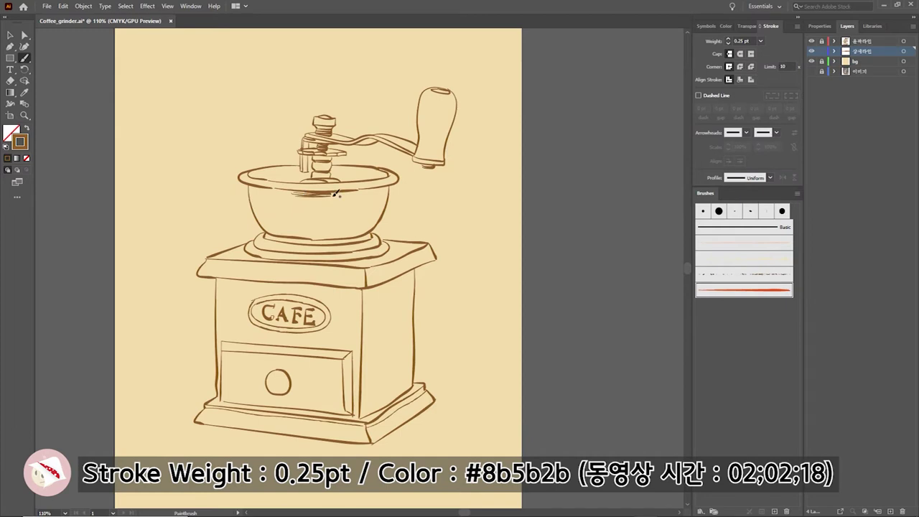
mouse_move(336, 194)
left_mouse_down()
mouse_move(299, 207)
mouse_move(294, 235)
mouse_move(318, 203)
mouse_move(297, 217)
mouse_move(301, 199)
mouse_move(389, 188)
mouse_move(368, 192)
mouse_move(374, 208)
mouse_move(366, 232)
left_mouse_up()
Step: Hatch the bowl's right side, left side and inside the rim right of the shaft
mouse_move(389, 193)
left_mouse_down()
mouse_move(357, 191)
mouse_move(366, 231)
left_mouse_up()
mouse_move(259, 195)
left_mouse_down()
mouse_move(280, 209)
mouse_move(272, 234)
mouse_move(279, 196)
mouse_move(274, 228)
left_mouse_up()
mouse_move(258, 188)
left_mouse_down()
mouse_move(283, 234)
mouse_move(269, 167)
mouse_move(304, 164)
left_mouse_up()
mouse_move(371, 175)
left_mouse_down()
mouse_move(396, 168)
mouse_move(379, 165)
mouse_move(397, 169)
left_mouse_up()
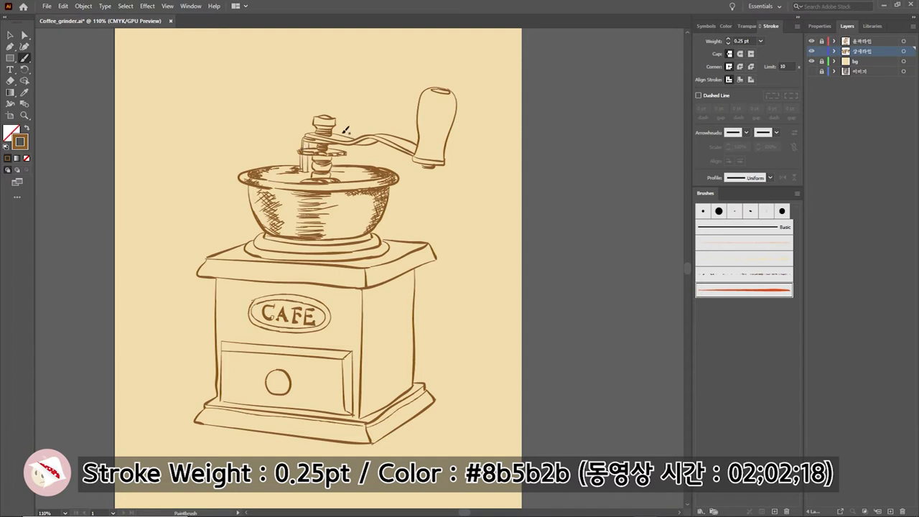
Step: Shade the crank handle's edges with short hatch strokes and add a mark on the top knob
left_click_drag(419, 153, 432, 154)
mouse_move(451, 94)
left_mouse_down()
mouse_move(435, 99)
mouse_move(435, 109)
left_mouse_up()
left_click_drag(441, 126, 425, 142)
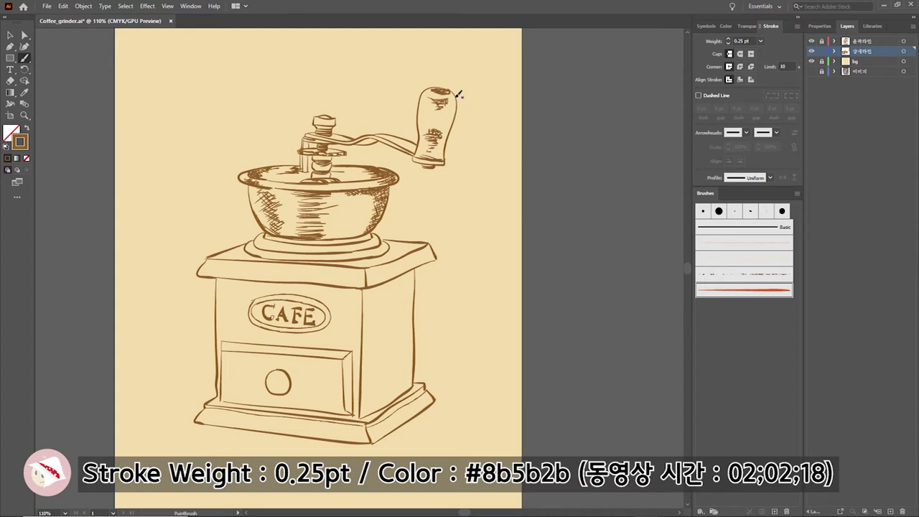
left_click_drag(459, 96, 452, 113)
left_click_drag(426, 104, 418, 118)
left_click_drag(327, 116, 320, 123)
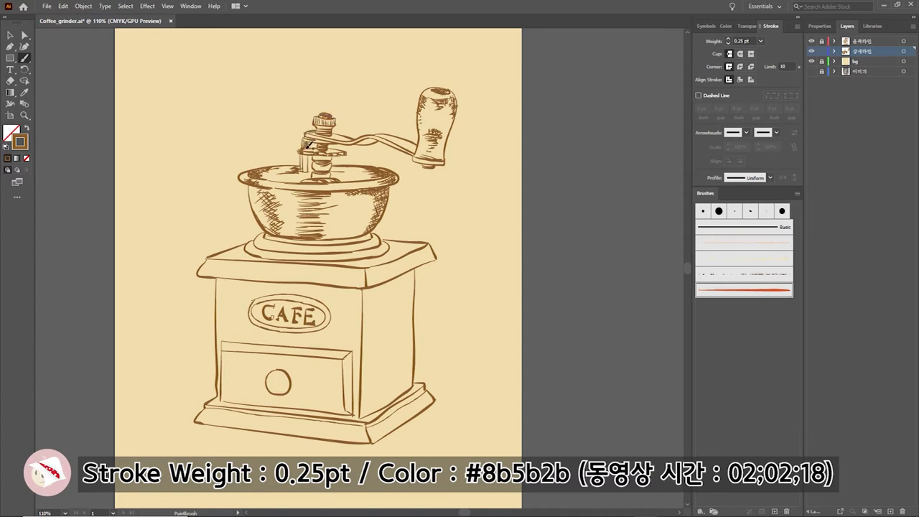
scroll(313, 165, "down", 1)
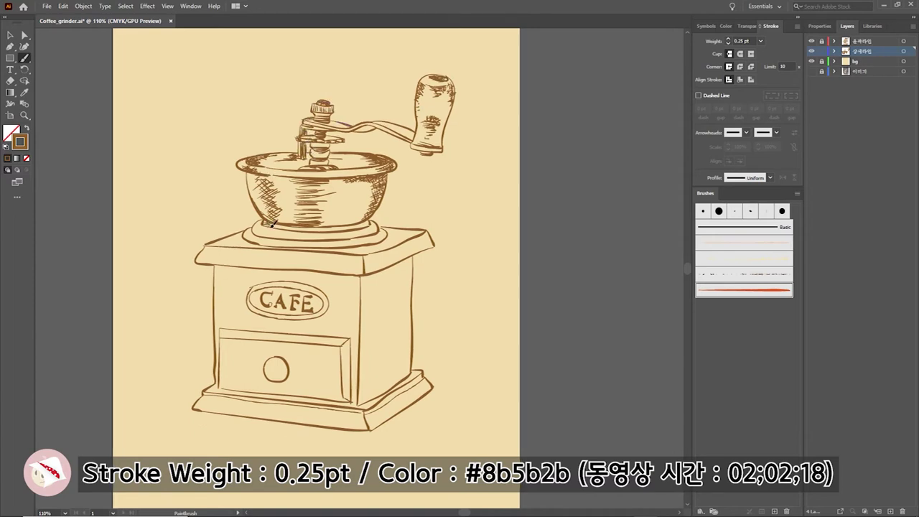
Step: Hatch along the bowl's bottom rim with short brown strokes
left_click_drag(313, 228, 369, 225)
left_click_drag(365, 228, 374, 224)
mouse_move(314, 231)
left_mouse_down()
mouse_move(347, 238)
mouse_move(331, 234)
left_mouse_up()
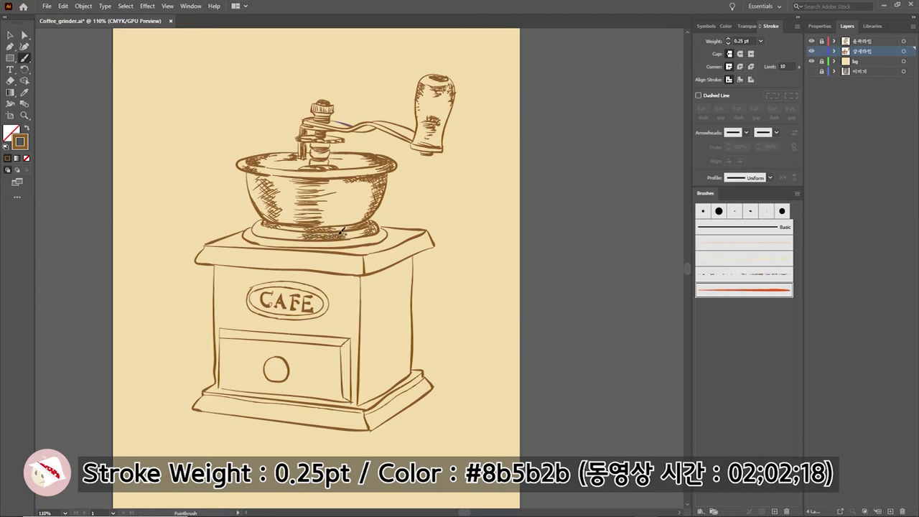
mouse_move(256, 228)
left_mouse_down()
mouse_move(274, 234)
mouse_move(256, 238)
mouse_move(267, 241)
mouse_move(379, 231)
mouse_move(373, 239)
left_mouse_up()
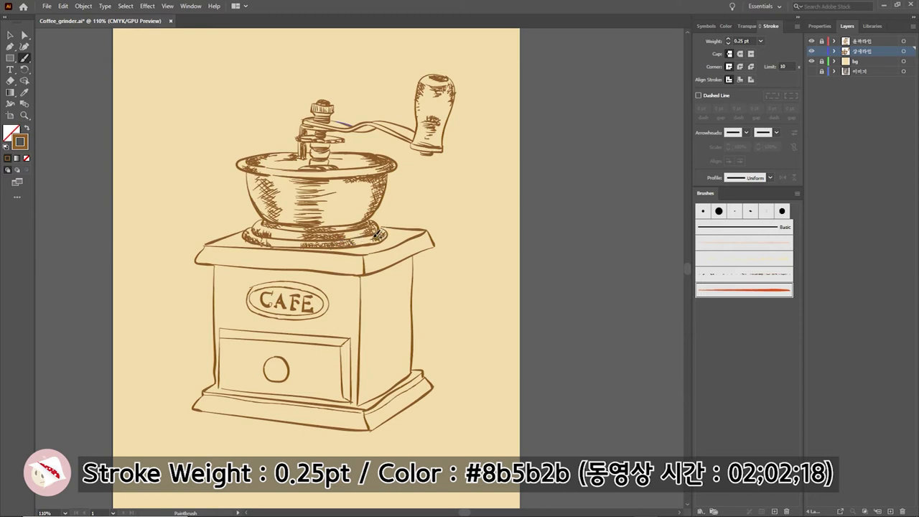
Step: Stroke and hatch the box's top edges and top-left corner
left_click_drag(205, 246, 351, 251)
left_click_drag(424, 228, 373, 248)
mouse_move(203, 253)
left_mouse_down()
mouse_move(368, 276)
mouse_move(431, 243)
mouse_move(248, 263)
mouse_move(295, 264)
left_mouse_up()
mouse_move(283, 262)
left_mouse_down()
mouse_move(355, 271)
mouse_move(429, 246)
mouse_move(366, 269)
left_mouse_up()
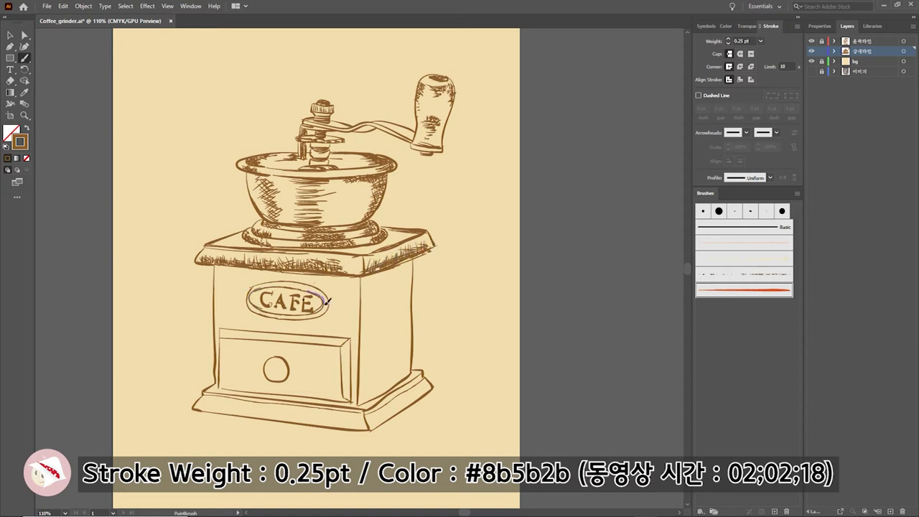
Step: Retrace the CAFE oval, stroke the base's upper edge and diagonally hatch the right side panel
mouse_move(313, 289)
left_mouse_down()
mouse_move(246, 293)
mouse_move(271, 314)
left_mouse_up()
left_click_drag(207, 389, 333, 404)
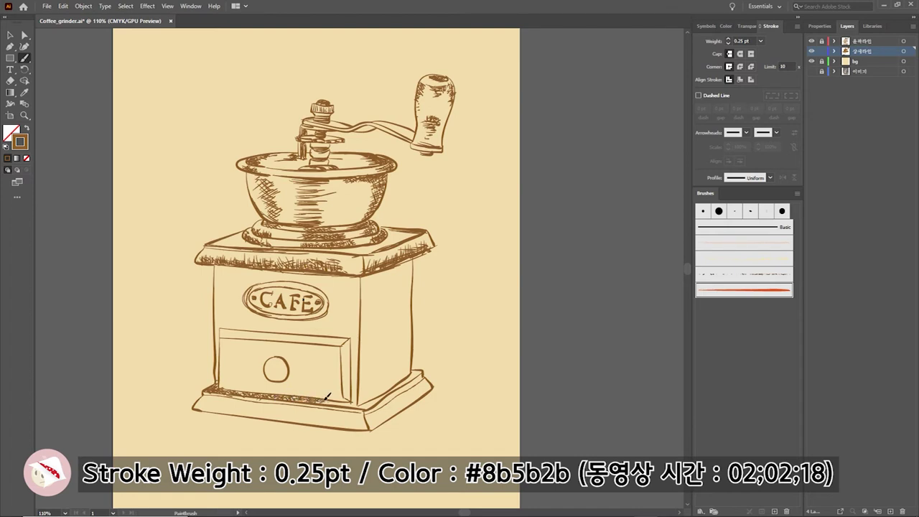
left_click_drag(334, 404, 418, 371)
left_click_drag(394, 305, 370, 346)
mouse_move(394, 266)
left_mouse_down()
mouse_move(368, 297)
mouse_move(398, 298)
mouse_move(364, 297)
mouse_move(396, 275)
left_mouse_up()
left_click(764, 276)
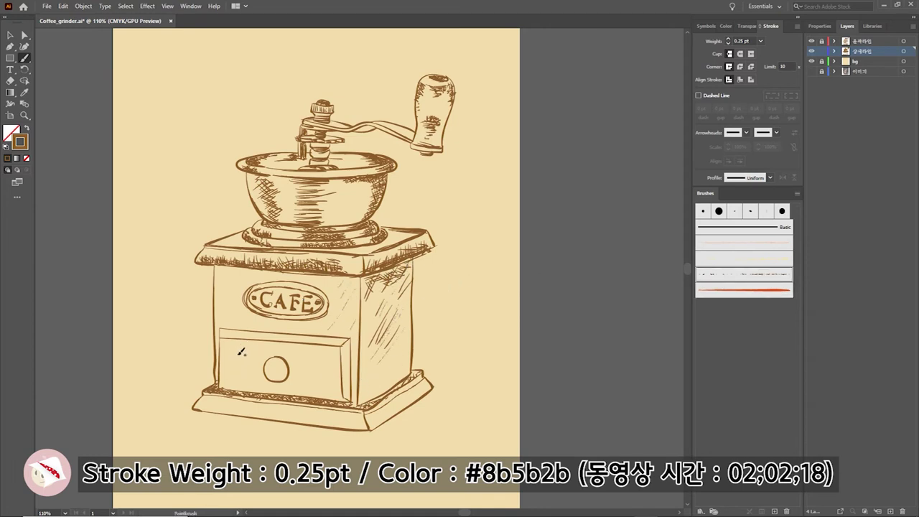
Step: At 0.25 pt, hatch the base's front edge and fill its front strip with vertical strokes
left_click(761, 41)
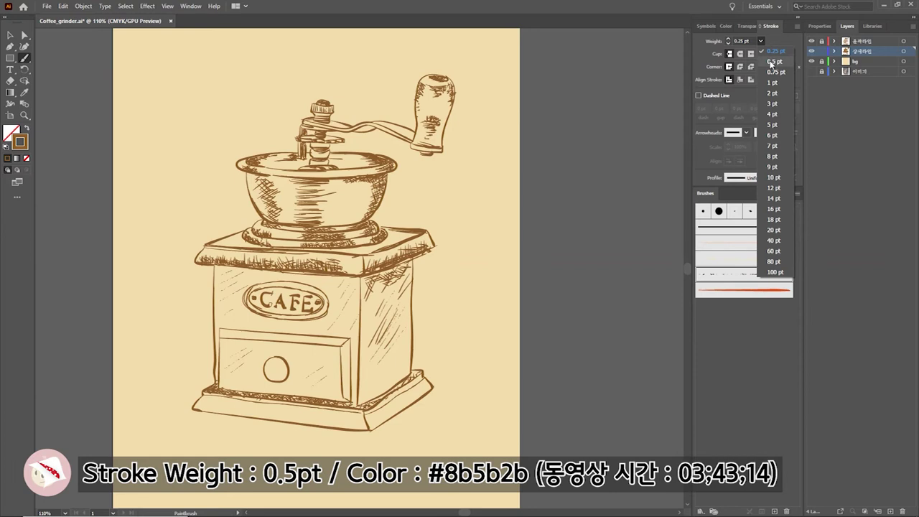
left_click(768, 61)
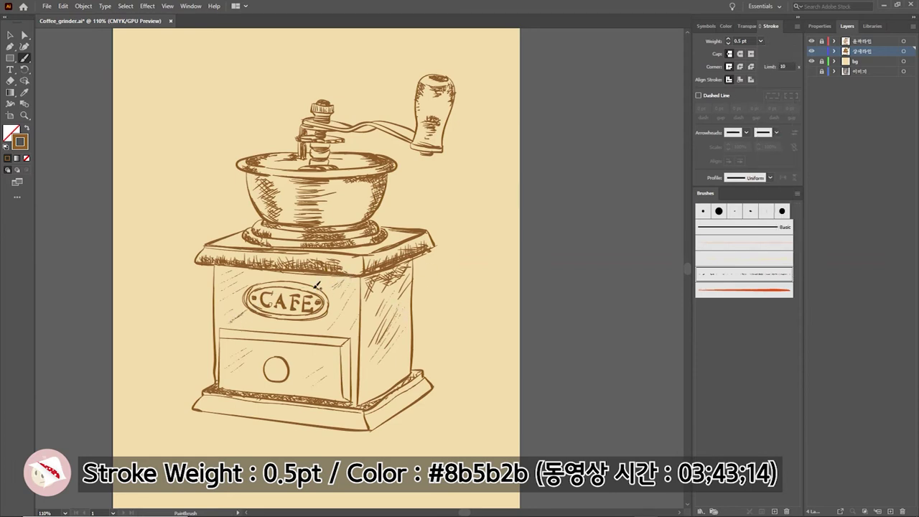
left_click(760, 41)
mouse_move(213, 399)
left_mouse_down()
mouse_move(362, 416)
mouse_move(354, 428)
mouse_move(426, 382)
left_mouse_up()
left_click_drag(263, 408, 349, 415)
Step: Hatch the drawer front, top strip, right edge and knob, then return stroke weight to 0.5 pt
left_click_drag(233, 372, 253, 351)
left_click_drag(298, 381, 332, 353)
mouse_move(222, 336)
left_mouse_down()
mouse_move(275, 328)
mouse_move(355, 342)
left_mouse_up()
left_click_drag(347, 377, 356, 338)
mouse_move(344, 397)
left_mouse_down()
mouse_move(352, 362)
mouse_move(355, 393)
left_mouse_up()
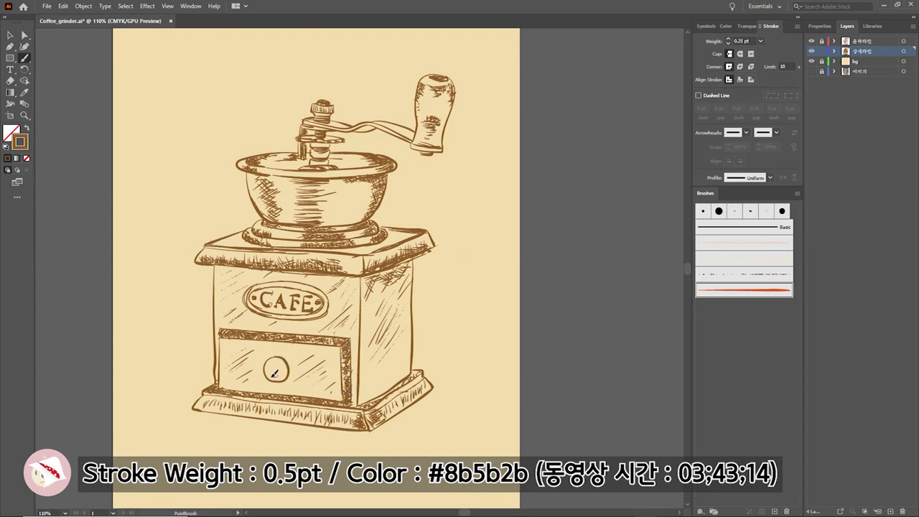
left_click_drag(268, 376, 281, 363)
left_click(761, 41)
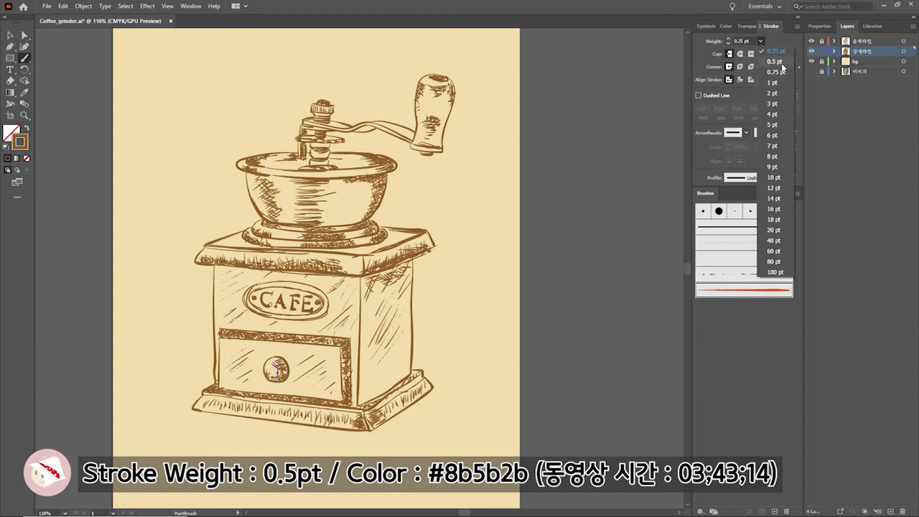
left_click(774, 62)
left_click(10, 36)
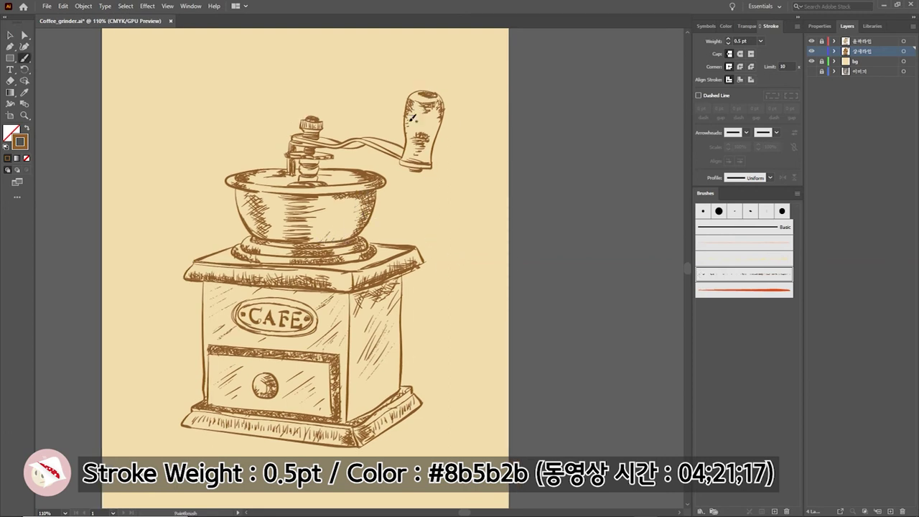
Step: Retrace the crank handle, bowl rim and crank arm boldly, then dash ground texture under the base
mouse_move(411, 162)
left_mouse_down()
mouse_move(425, 163)
mouse_move(424, 152)
mouse_move(415, 160)
left_mouse_up()
mouse_move(242, 185)
left_mouse_down()
mouse_move(380, 181)
mouse_move(351, 178)
left_mouse_up()
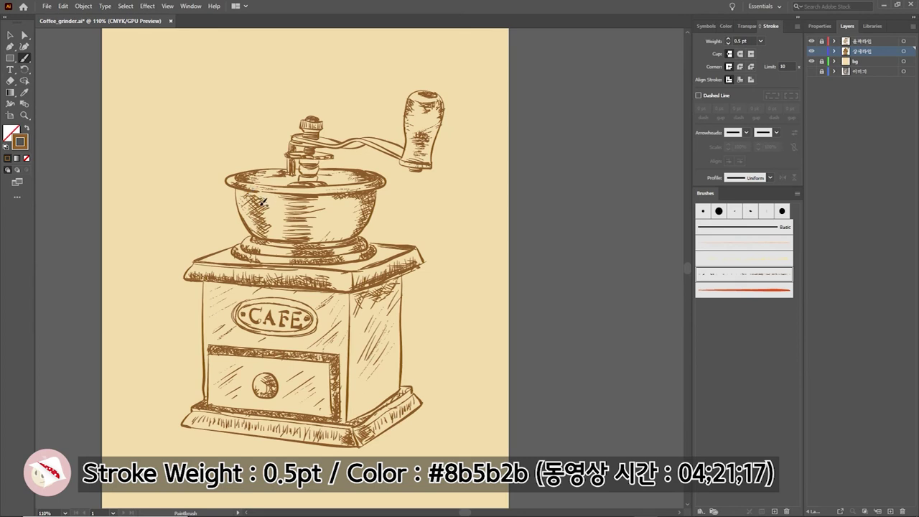
left_click_drag(298, 205, 320, 204)
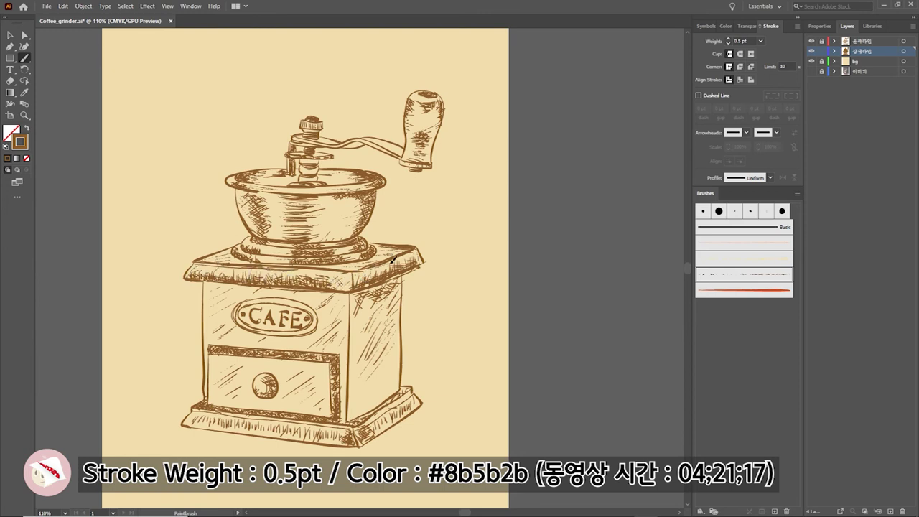
left_click_drag(316, 148, 399, 145)
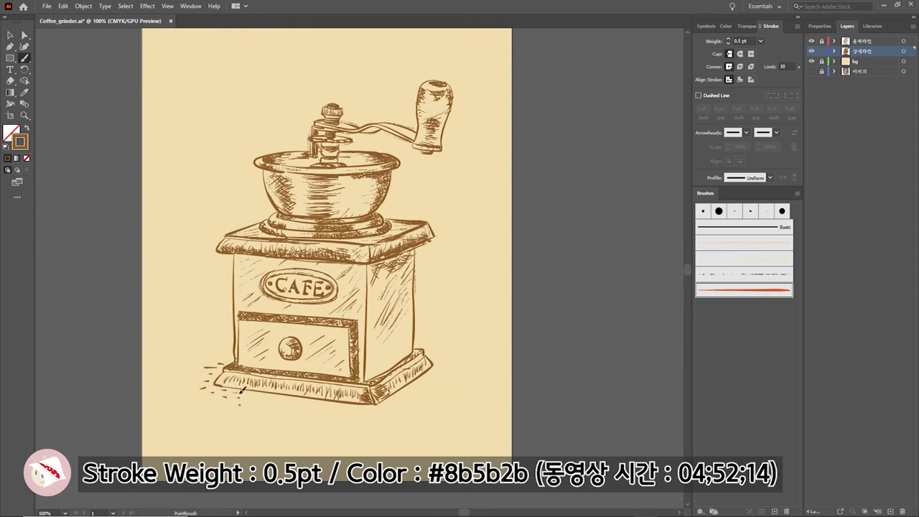
mouse_move(242, 390)
left_mouse_down()
mouse_move(356, 412)
mouse_move(402, 401)
mouse_move(422, 383)
mouse_move(384, 419)
mouse_move(242, 411)
mouse_move(215, 369)
mouse_move(224, 359)
left_mouse_up()
Step: Add ground dashes at the base's left end and sketch two oval coffee beans below it
left_click_drag(215, 416, 225, 396)
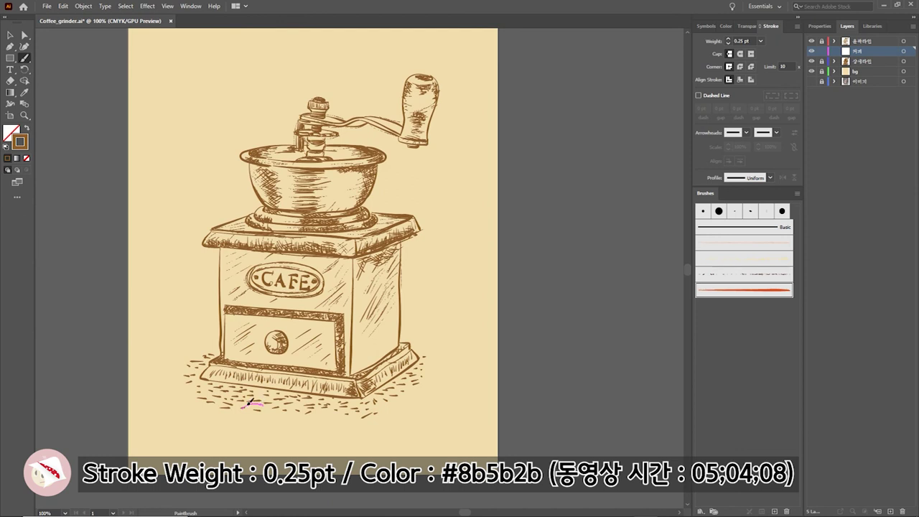
mouse_move(242, 411)
left_mouse_down()
mouse_move(265, 412)
mouse_move(240, 414)
left_mouse_up()
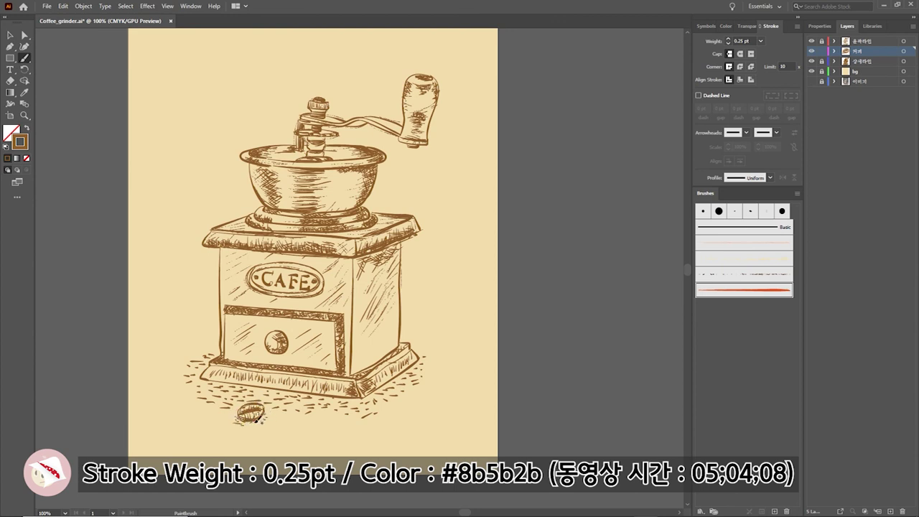
mouse_move(299, 406)
left_mouse_down()
mouse_move(319, 406)
mouse_move(316, 415)
mouse_move(299, 415)
mouse_move(323, 406)
mouse_move(320, 415)
left_mouse_up()
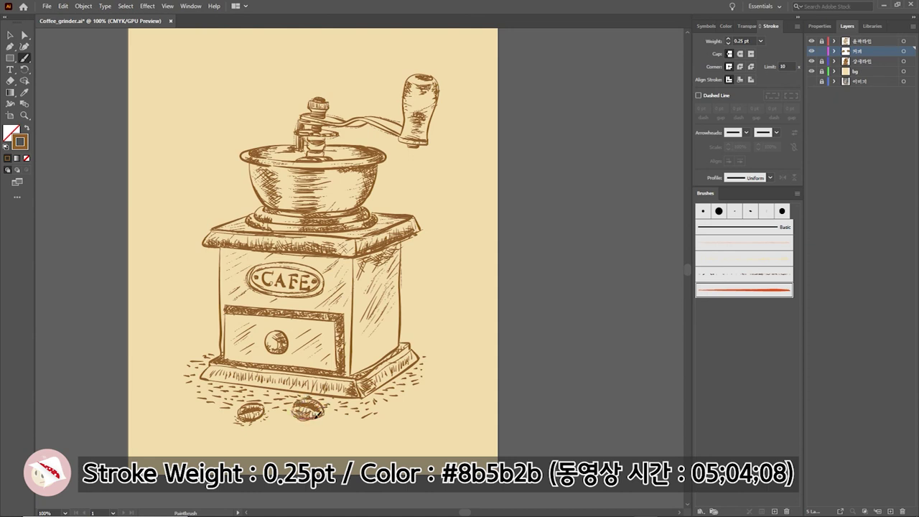